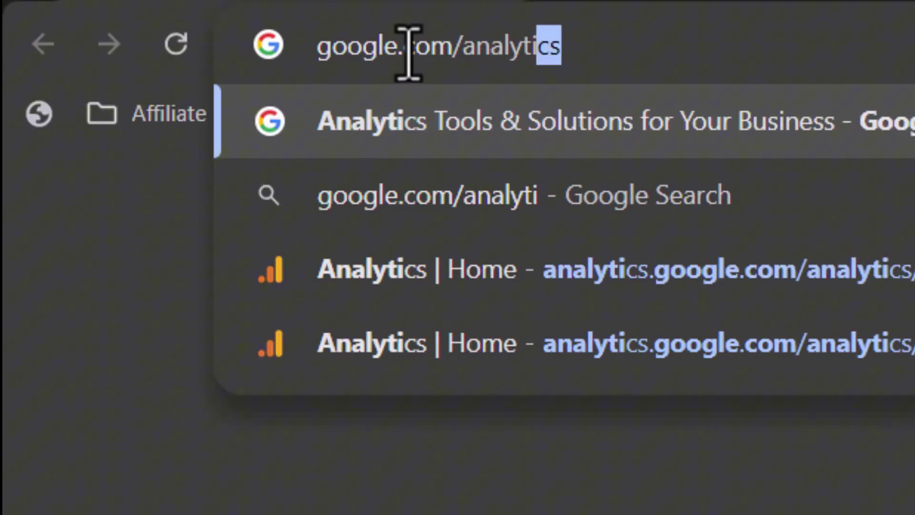
# Load google.com/analytics, choose Get started, and sign in with the business Google account.
pyautogui.press('Return')
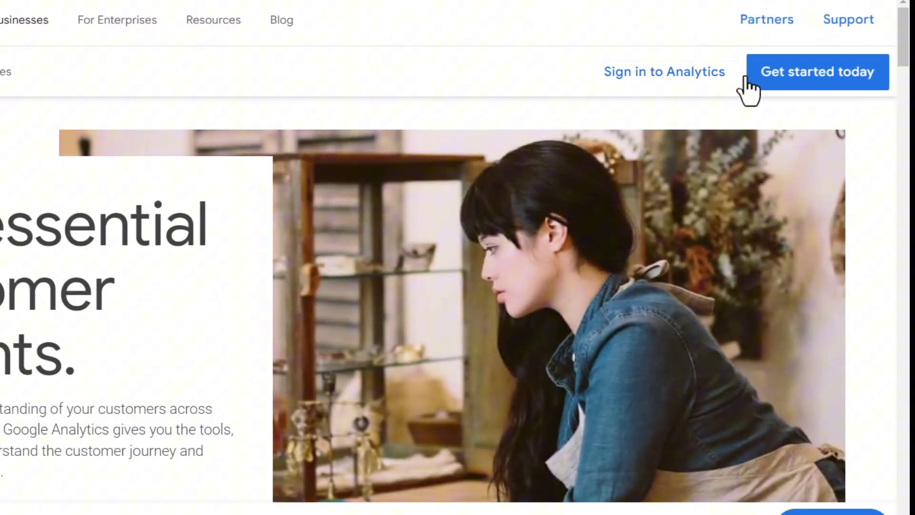
pyautogui.click(775, 76)
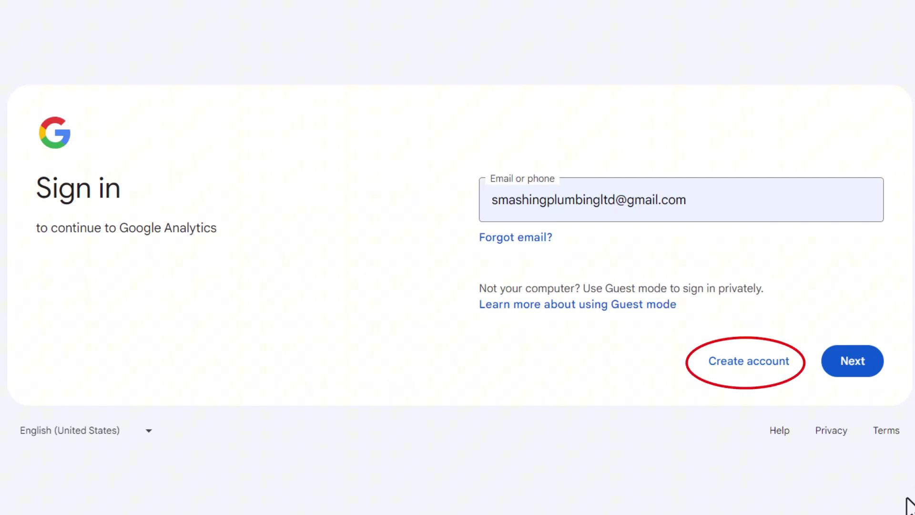
pyautogui.click(851, 365)
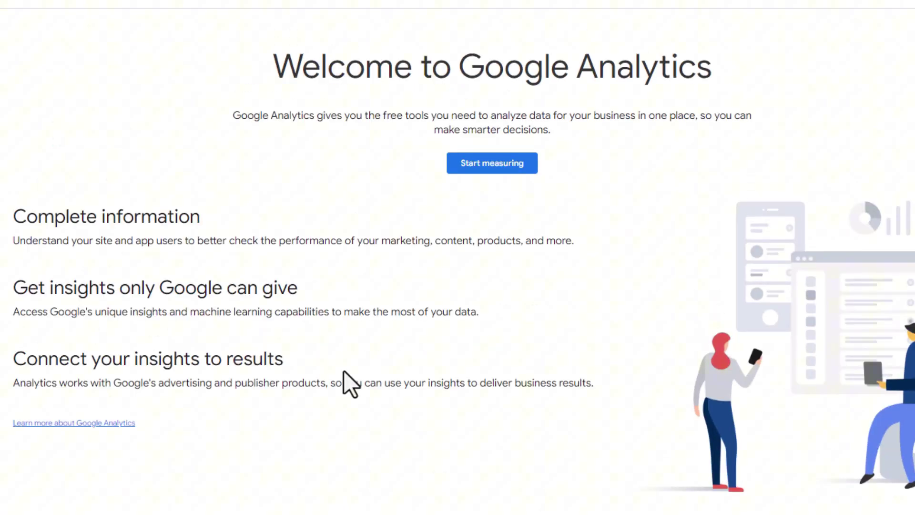
# Start a new account named 'Excel Electricians LTD' and review its data sharing options.
pyautogui.click(525, 164)
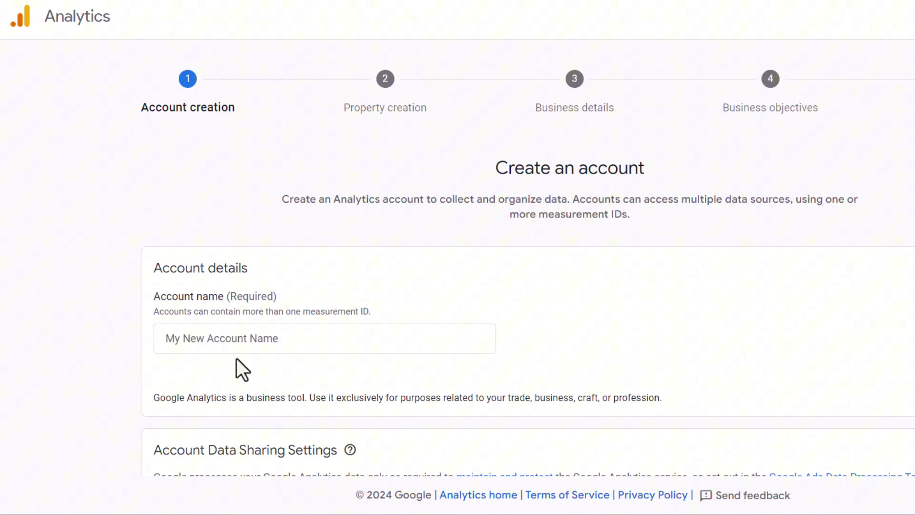
pyautogui.click(228, 339)
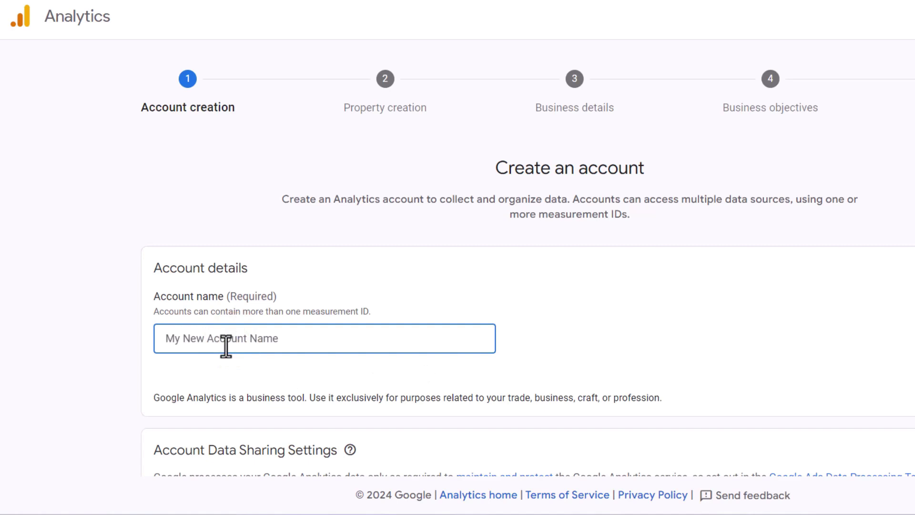
pyautogui.write('Excel Electricians LTD')
pyautogui.scroll(-4, 226, 347)
pyautogui.scroll(-4, 528, 261)
pyautogui.scroll(-1, 527, 261)
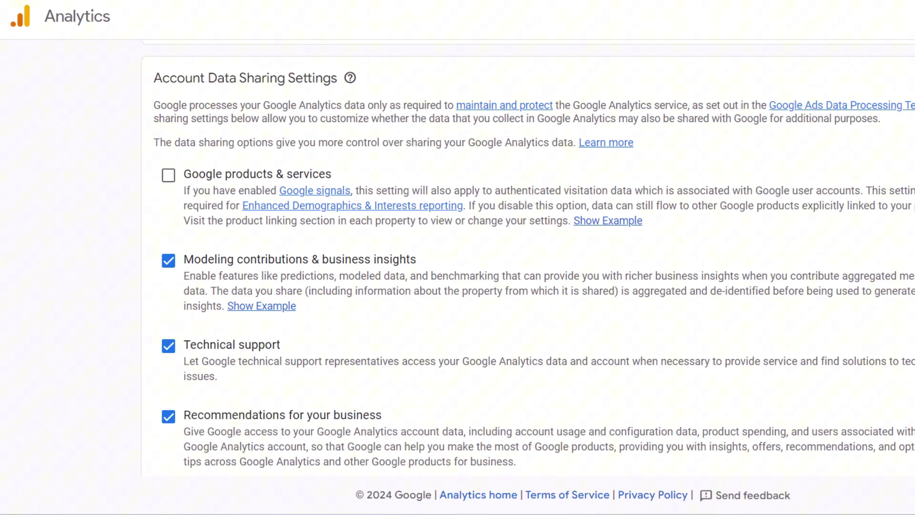
pyautogui.scroll(-3, 525, 257)
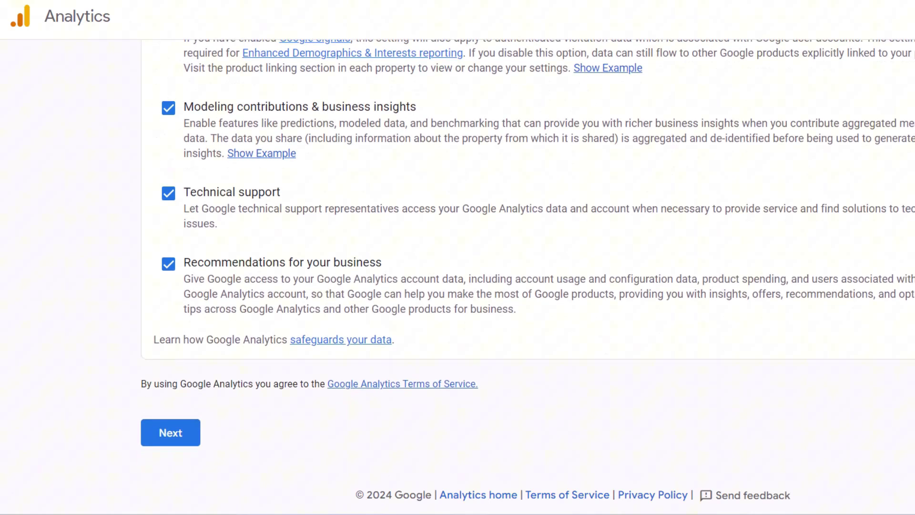
# Name the new property 'Excel Electricians LTD Website'.
pyautogui.click(146, 435)
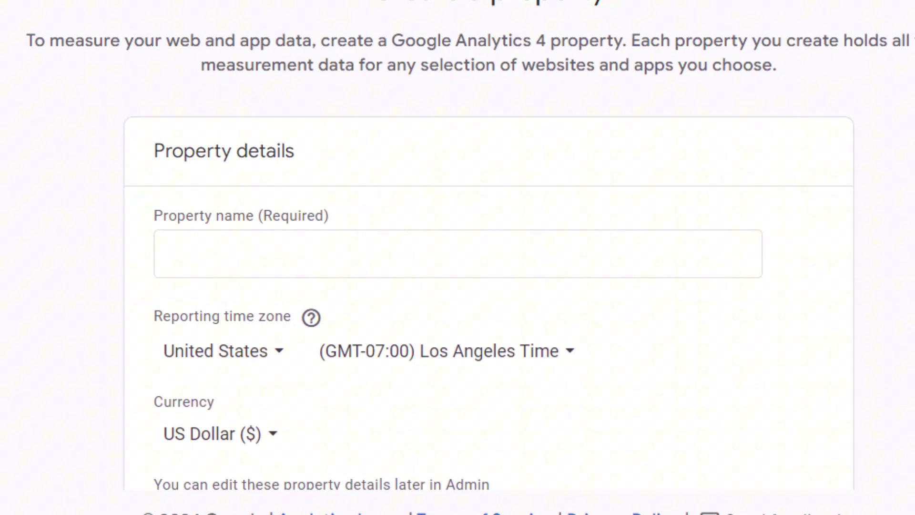
pyautogui.click(253, 256)
pyautogui.write('Excel Electricians LTD We')
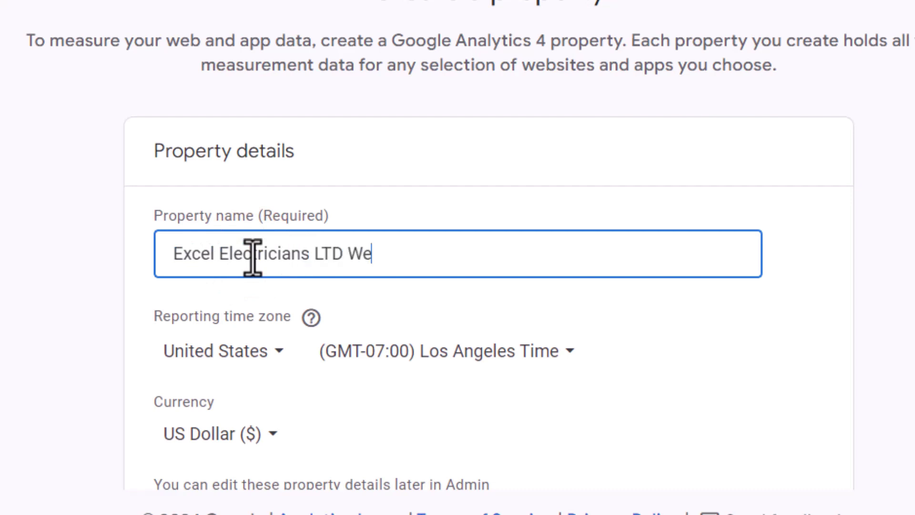
pyautogui.write('bsite')
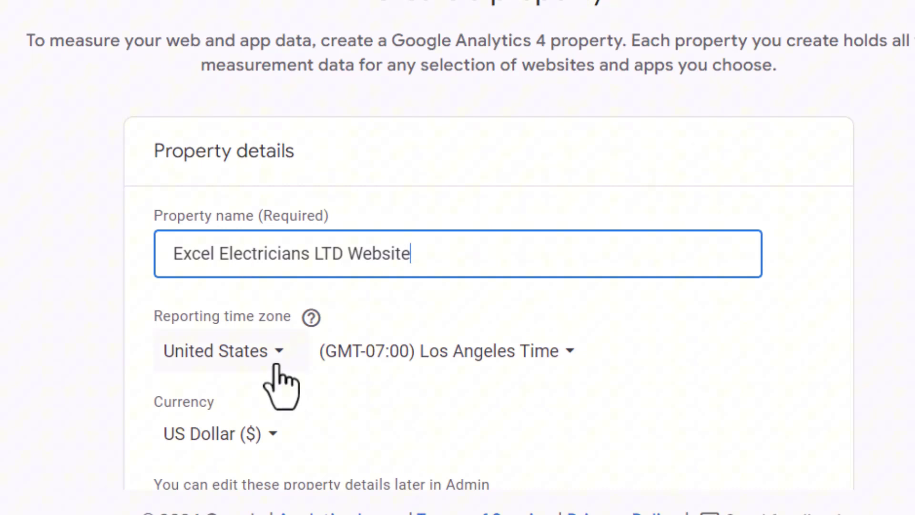
# Set the reporting time zone to United Kingdom and the currency to British Pound.
pyautogui.click(278, 377)
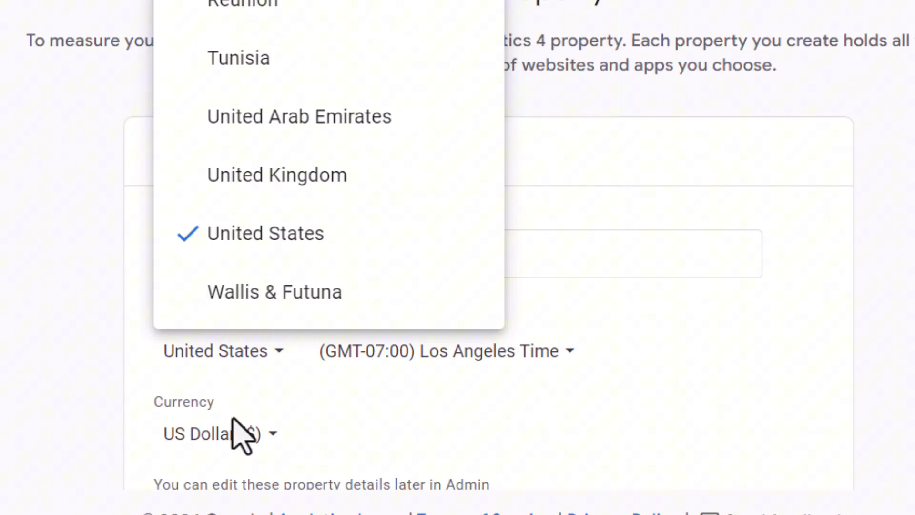
pyautogui.click(306, 183)
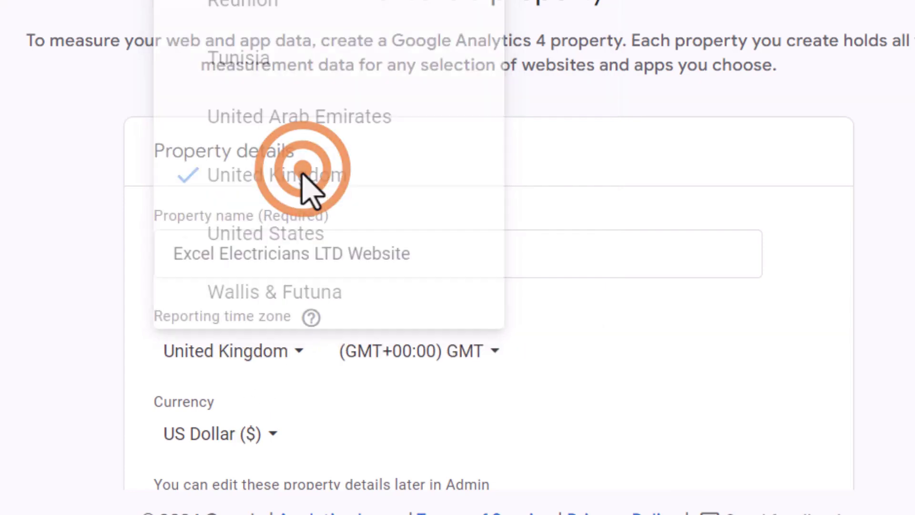
pyautogui.click(282, 443)
pyautogui.write('po')
pyautogui.click(306, 256)
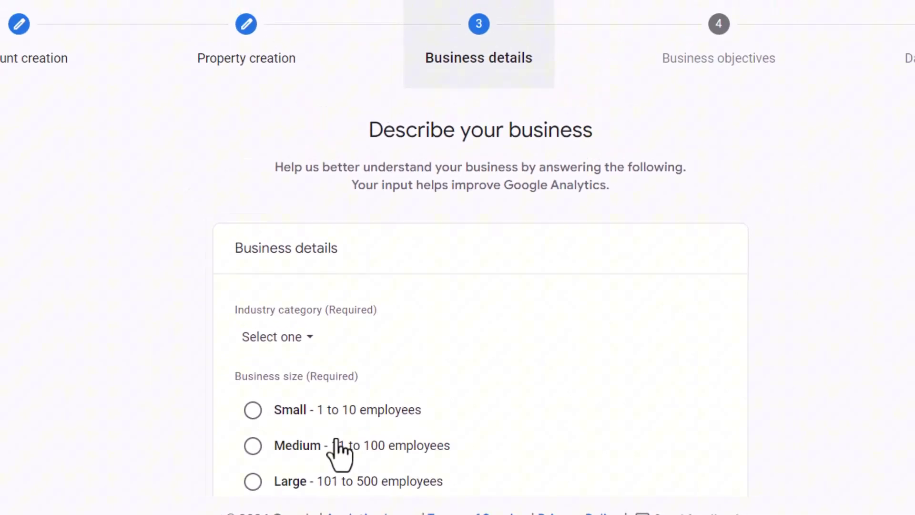
# Describe the business as small (1–10 employees) in the Business & Industrial category.
pyautogui.click(344, 410)
pyautogui.click(303, 336)
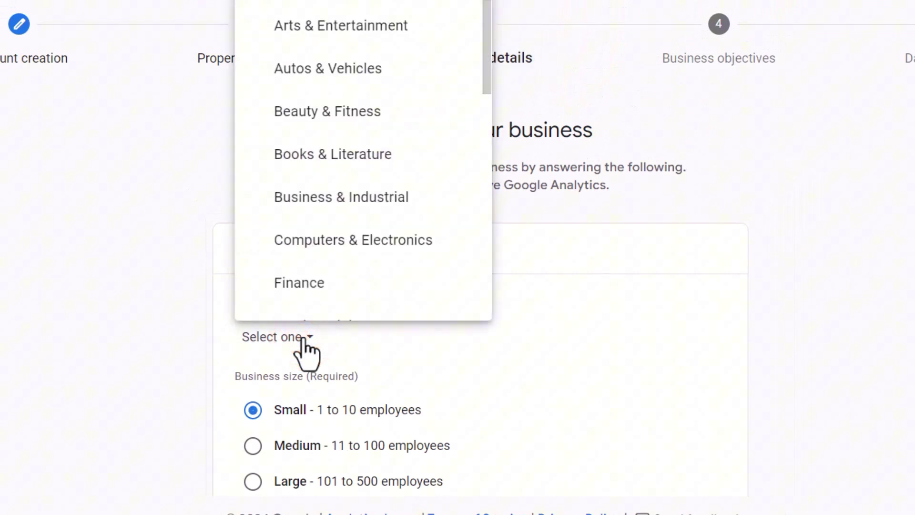
pyautogui.moveTo(488, 48); pyautogui.dragTo(487, 82)
pyautogui.click(405, 84)
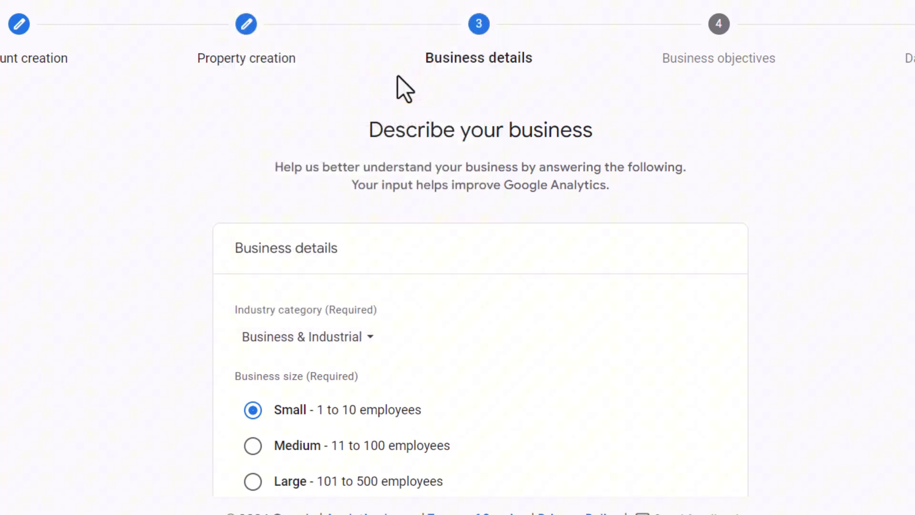
pyautogui.scroll(-3, 458, 257)
pyautogui.click(327, 444)
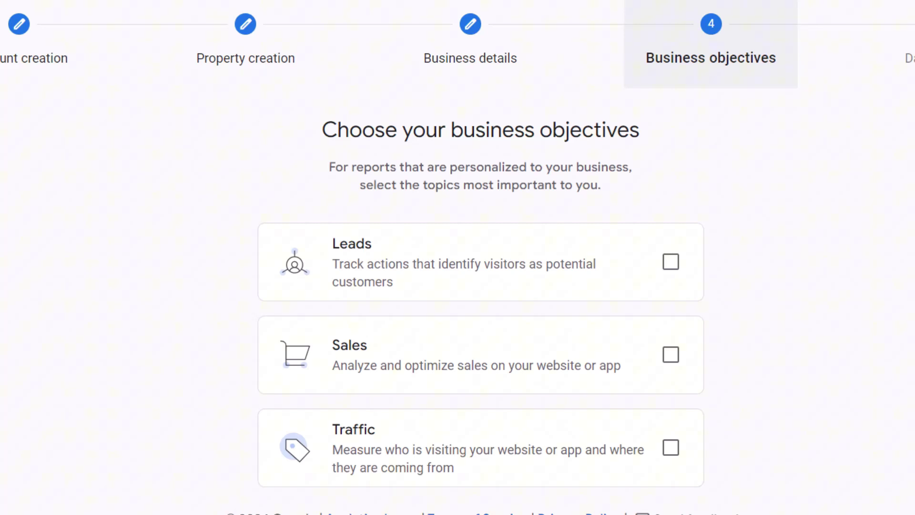
# Choose Other as the business objective and create the account.
pyautogui.scroll(-3, 458, 258)
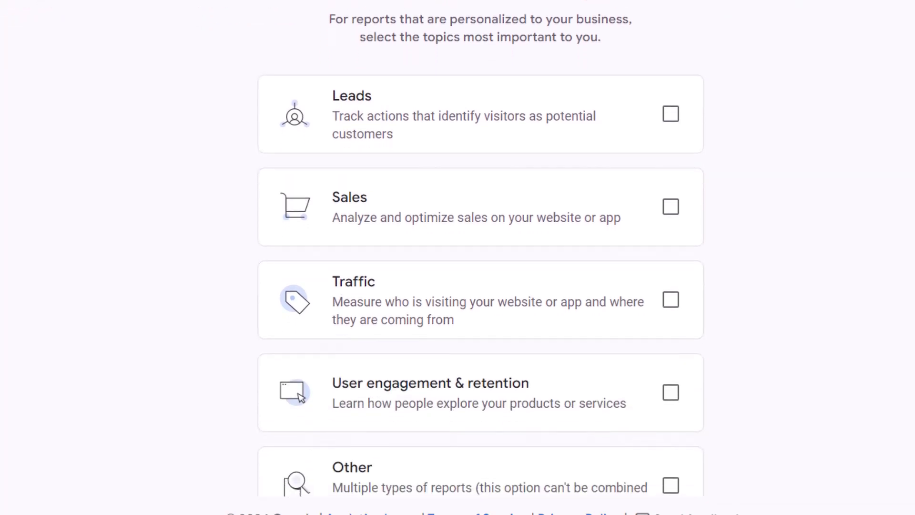
pyautogui.scroll(-2, 457, 258)
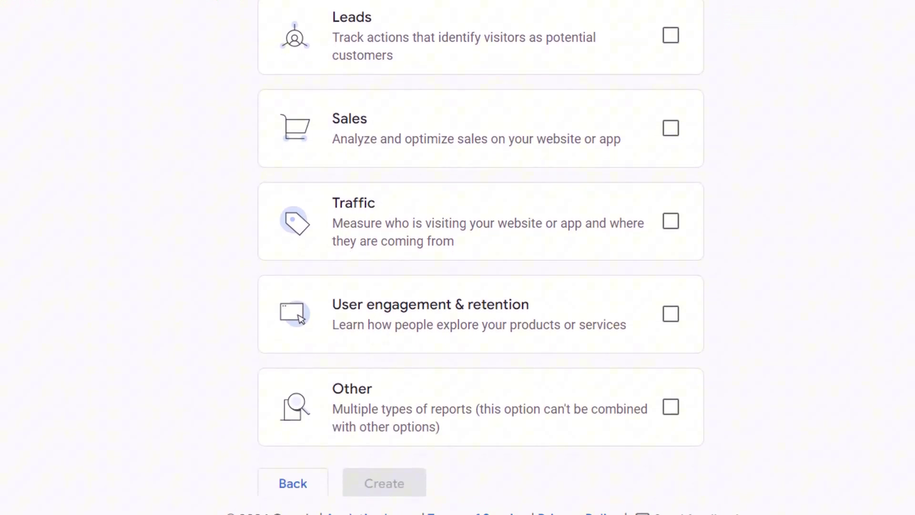
pyautogui.click(672, 407)
pyautogui.click(396, 491)
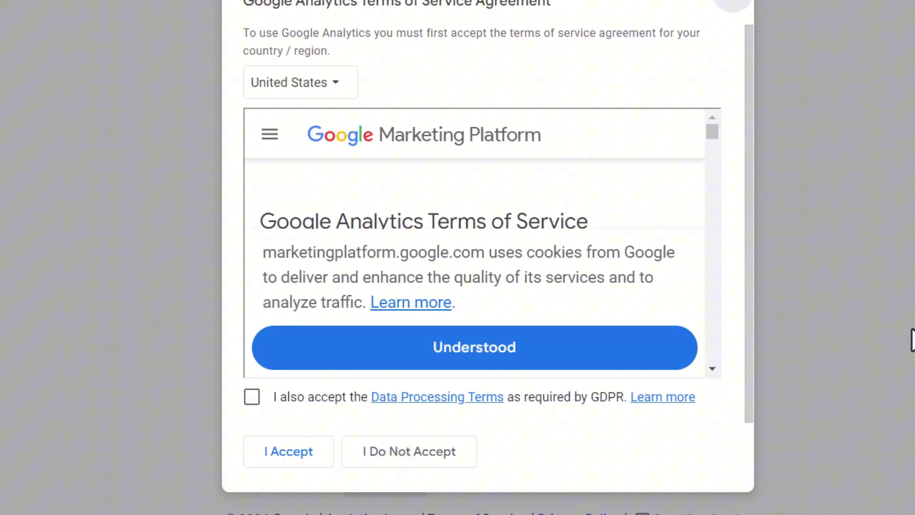
# Accept the United Kingdom terms of service along with the GDPR data processing terms.
pyautogui.click(333, 80)
pyautogui.write('un')
pyautogui.click(396, 335)
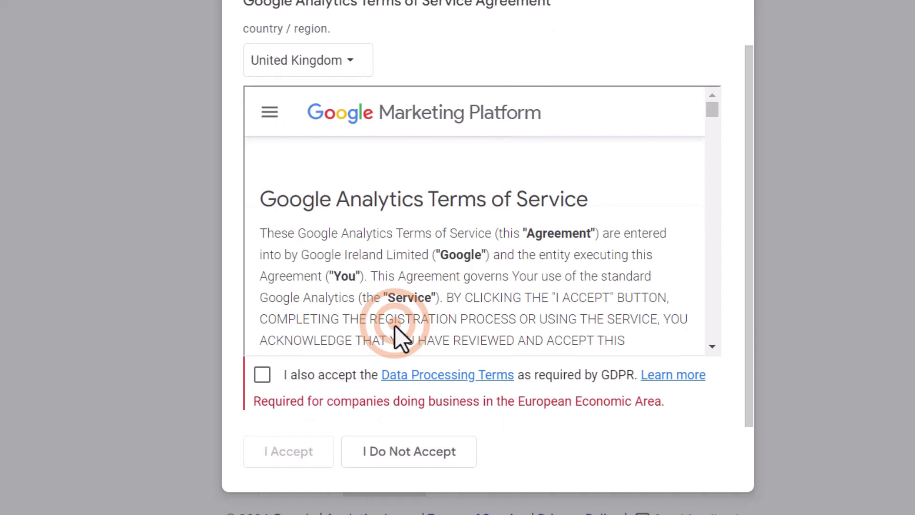
pyautogui.click(260, 376)
pyautogui.click(312, 453)
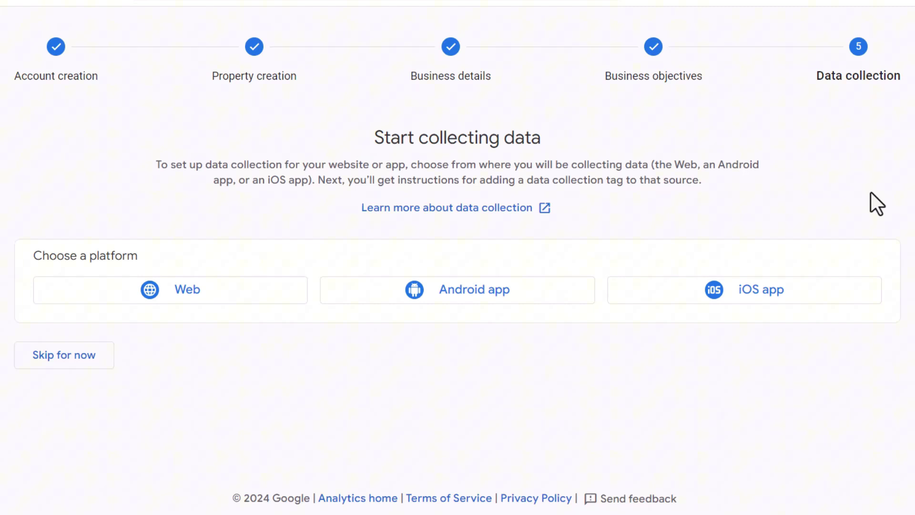
# Choose Web, paste excelelectrician.co.uk as the URL, and name the stream 'Excel Electrician LTD sep 2024'.
pyautogui.click(211, 292)
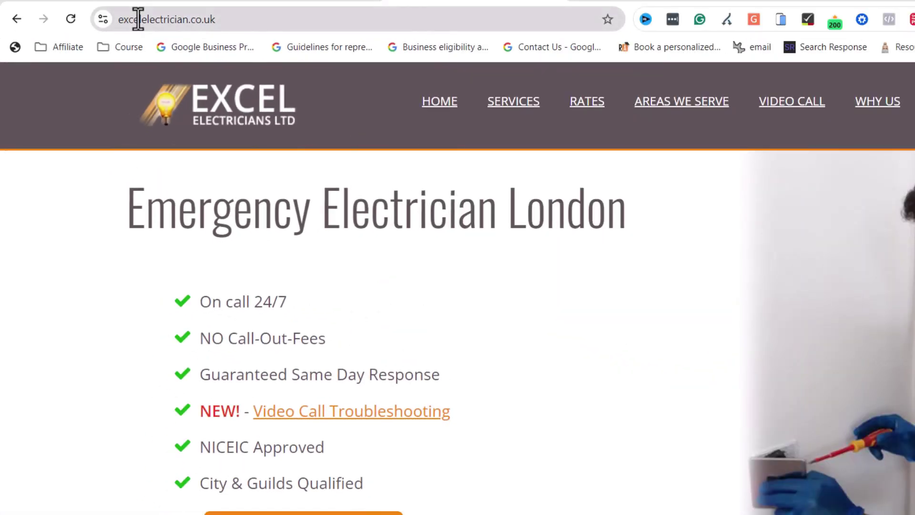
pyautogui.click(138, 19)
pyautogui.hotkey('ctrl', 'c')
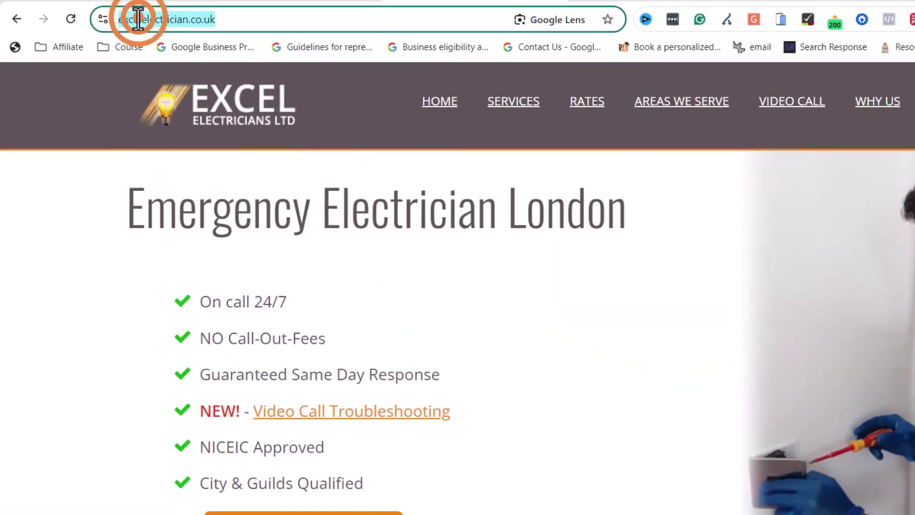
pyautogui.click(139, 19)
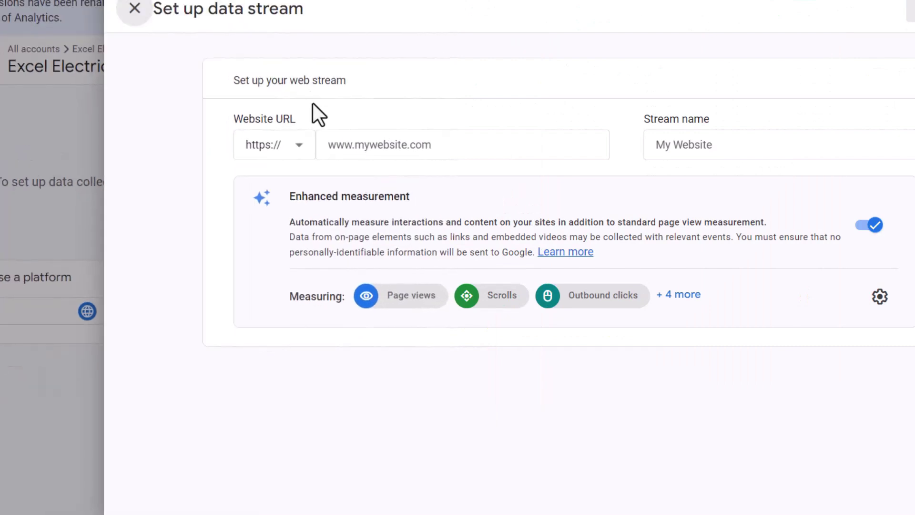
pyautogui.click(439, 143)
pyautogui.hotkey('ctrl', 'v')
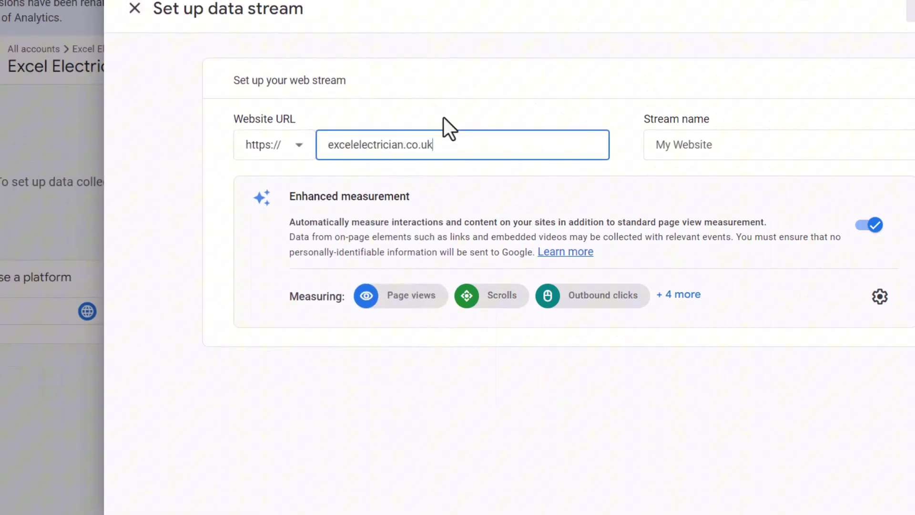
pyautogui.click(699, 145)
pyautogui.write('Excel Electrician')
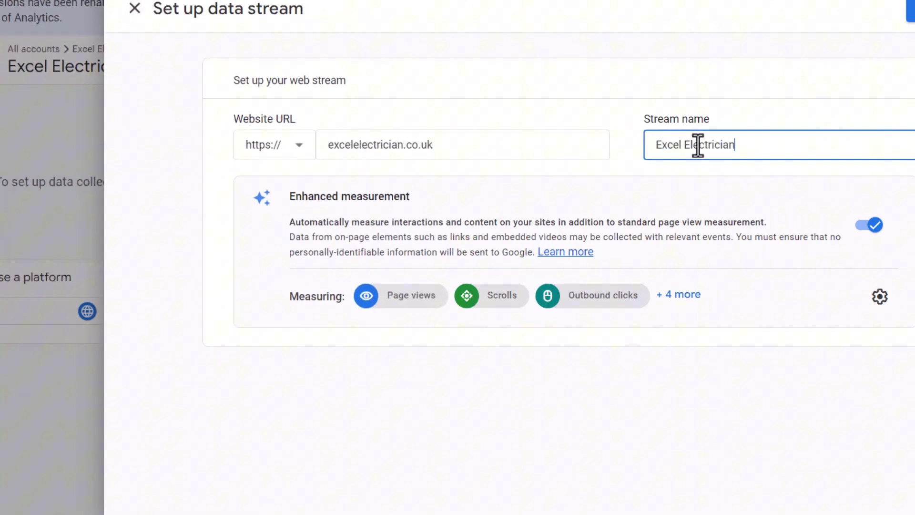
pyautogui.write(' LTD sep 2024')
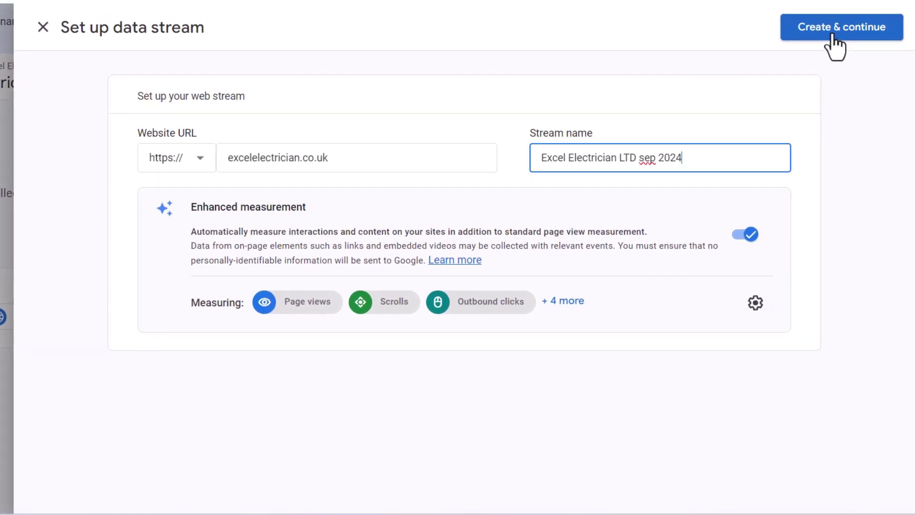
# Create the web stream and expand the additional Google tag setup options.
pyautogui.click(835, 29)
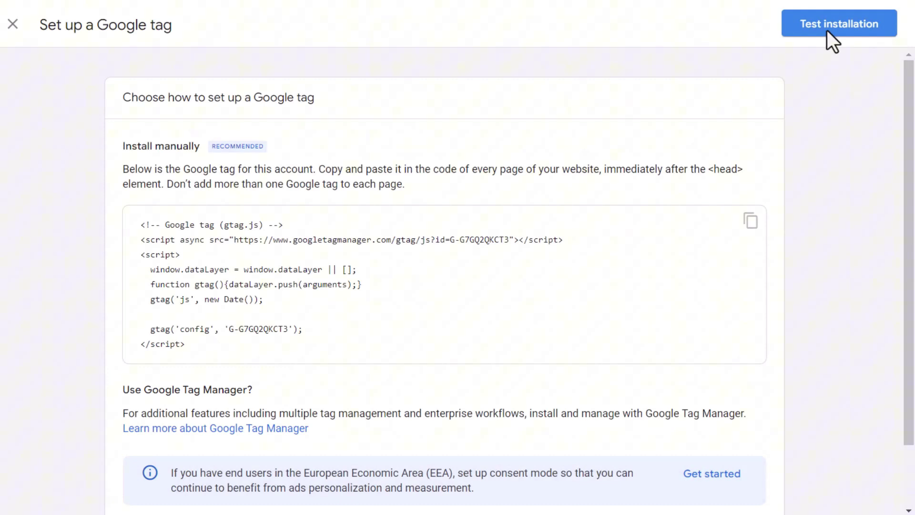
pyautogui.moveTo(907, 190); pyautogui.dragTo(914, 287)
pyautogui.click(194, 465)
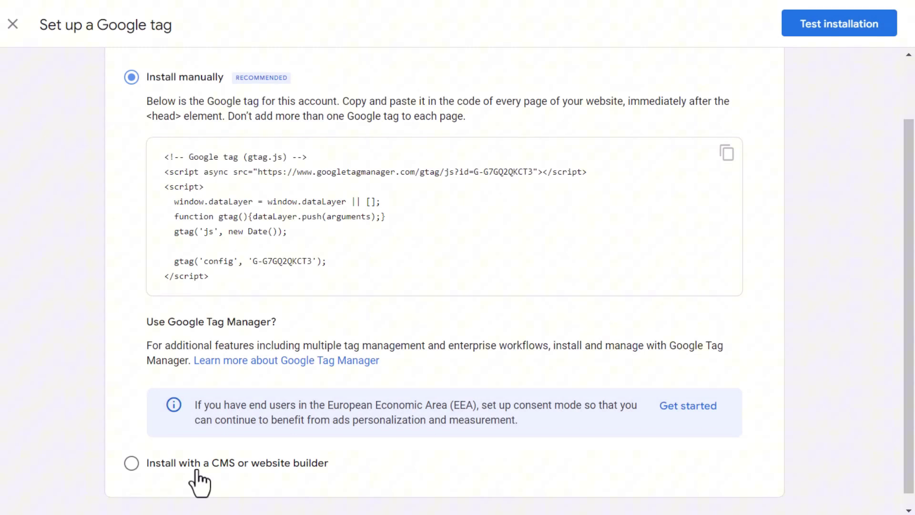
# Choose CMS/website builder installation and switch the platform to the Site Kit plugin.
pyautogui.click(132, 465)
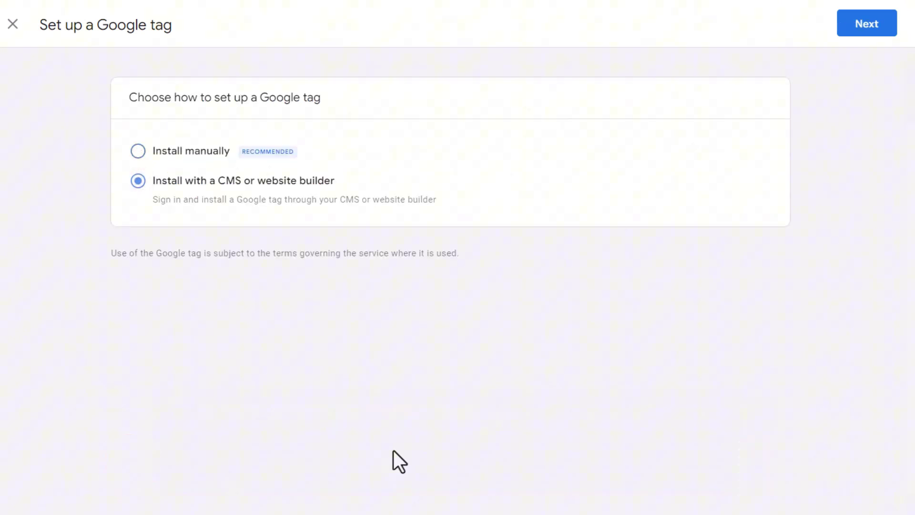
pyautogui.click(865, 25)
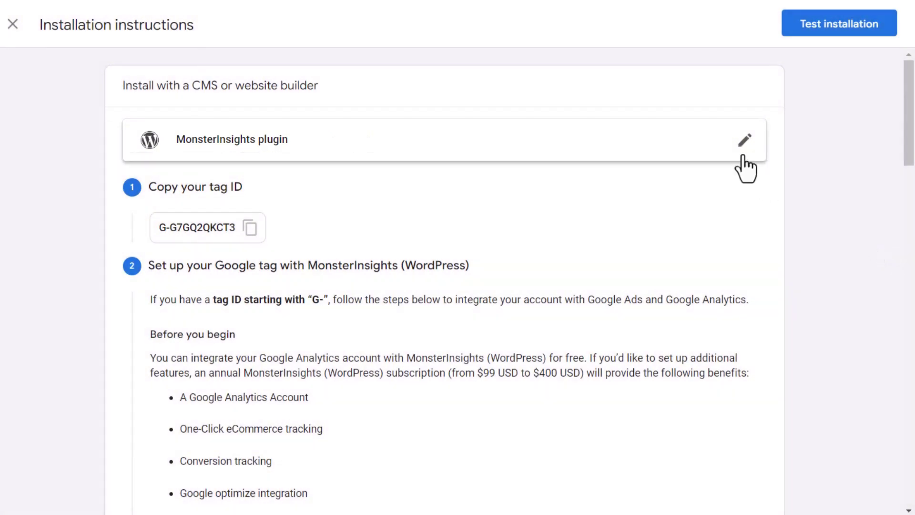
pyautogui.click(742, 147)
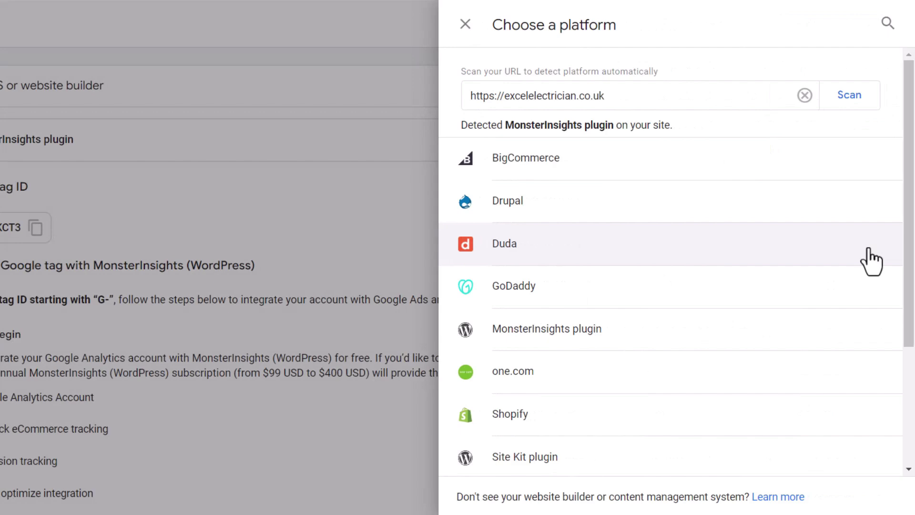
pyautogui.moveTo(908, 211); pyautogui.dragTo(909, 364)
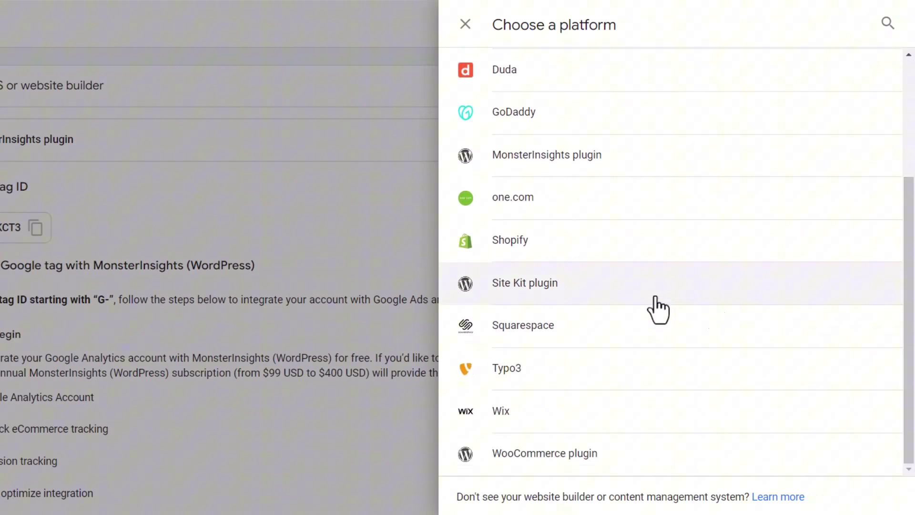
pyautogui.click(602, 296)
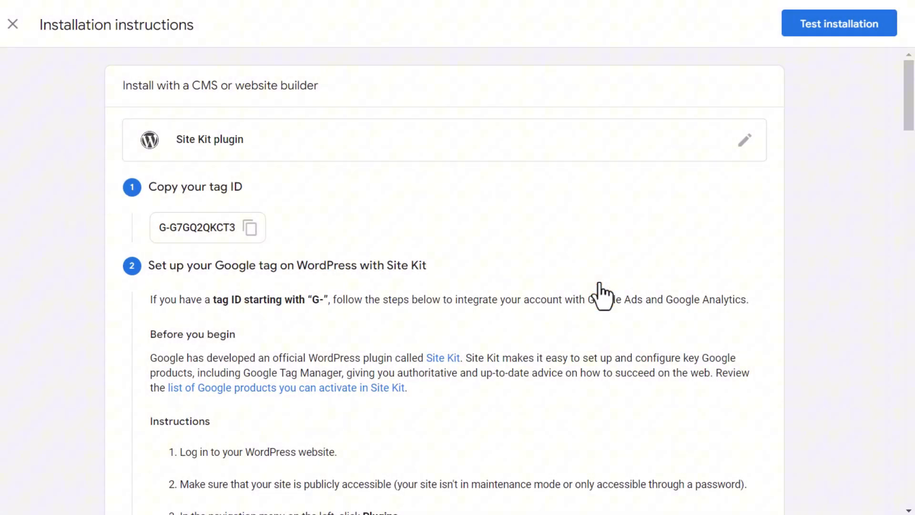
pyautogui.moveTo(908, 114); pyautogui.dragTo(905, 247)
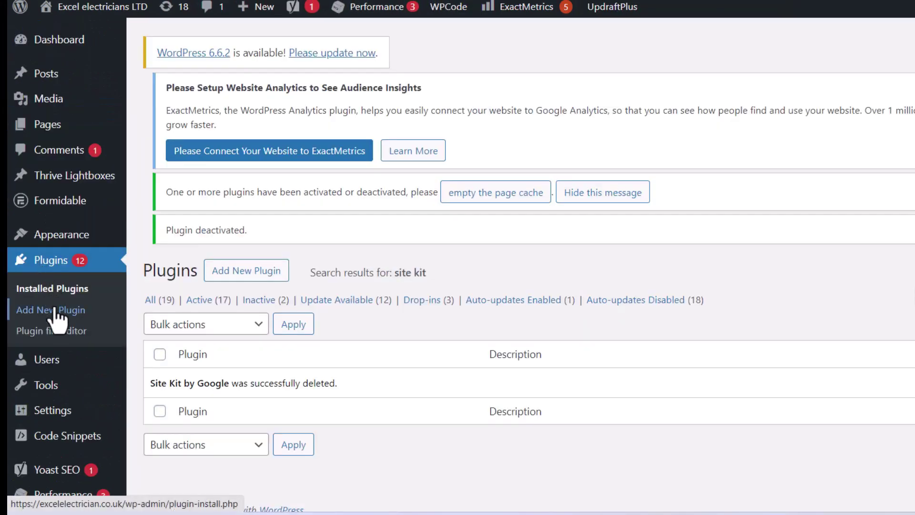
# Search plugins for 'site kit', then install and activate Site Kit by Google.
pyautogui.click(50, 310)
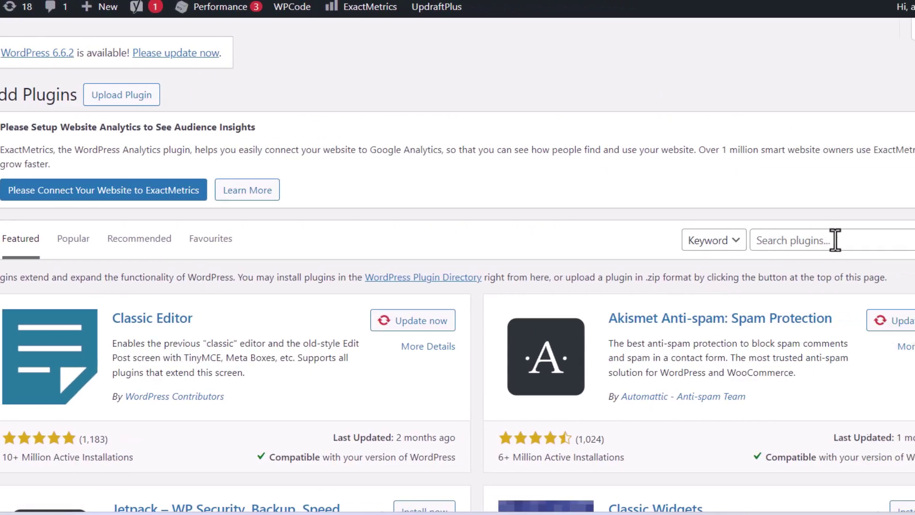
pyautogui.click(751, 241)
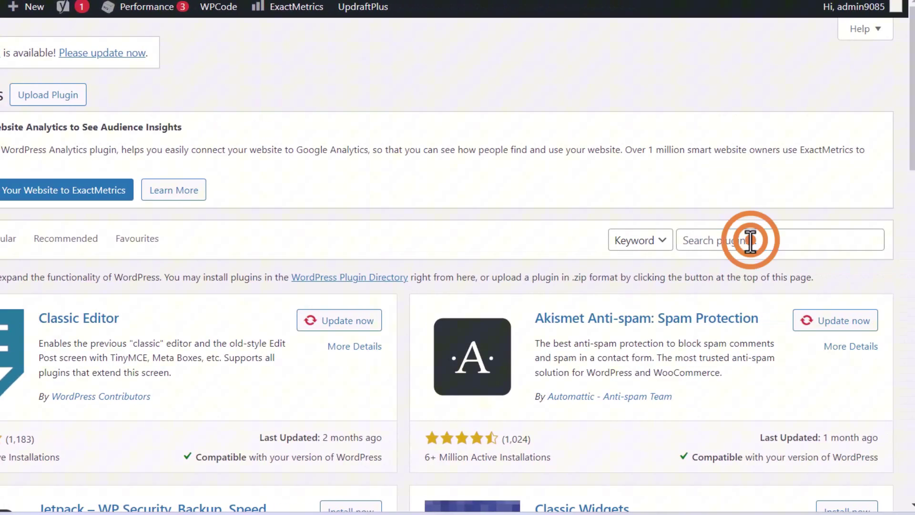
pyautogui.write('site kit')
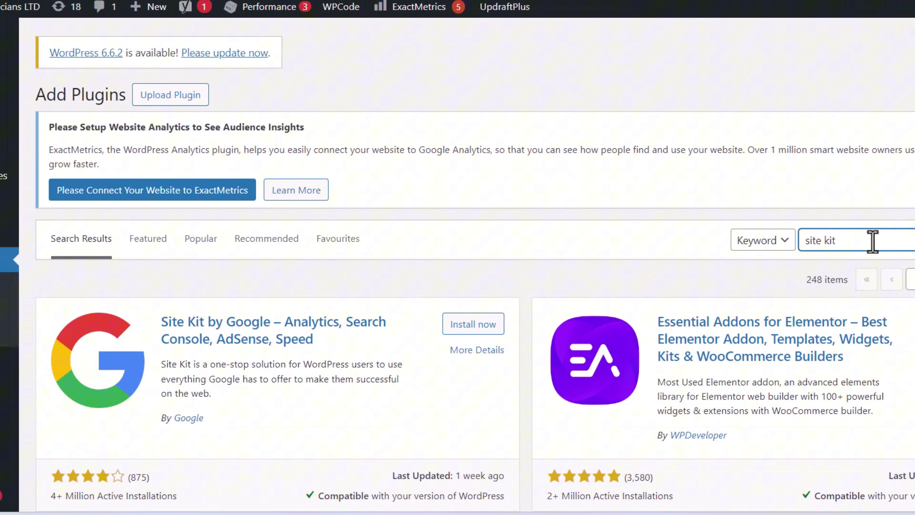
pyautogui.click(466, 328)
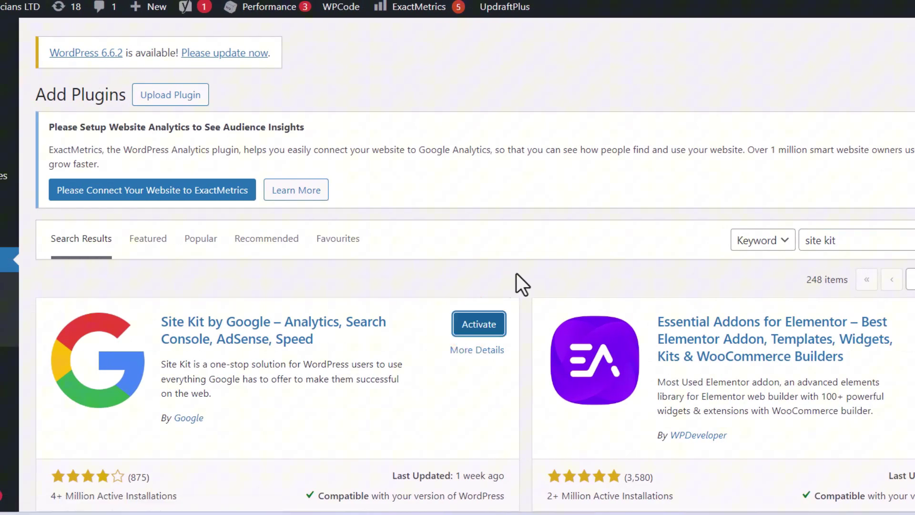
pyautogui.click(479, 324)
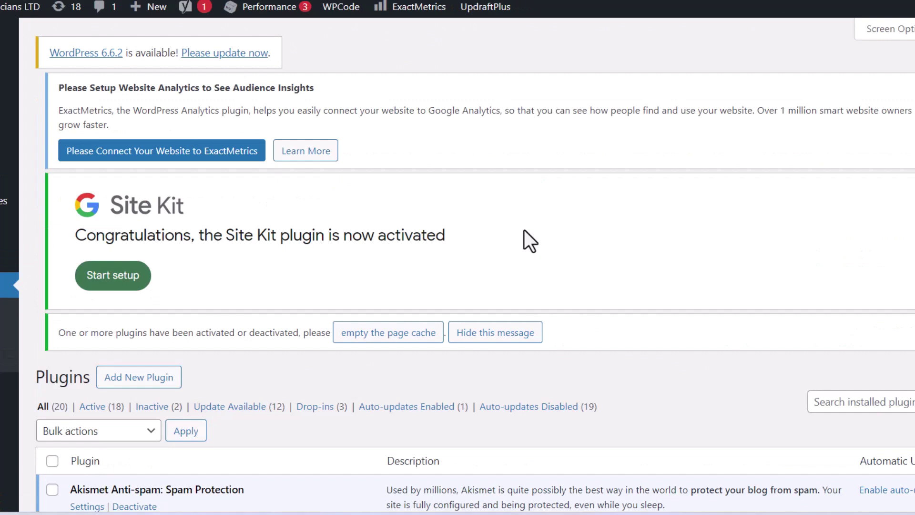
# Start Site Kit setup with Google Analytics included and grant it access to the Google account.
pyautogui.click(113, 275)
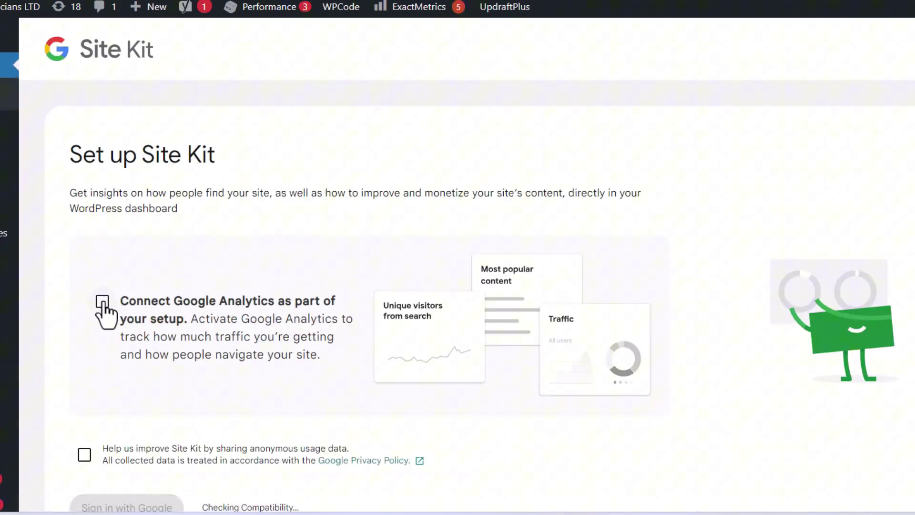
pyautogui.click(102, 302)
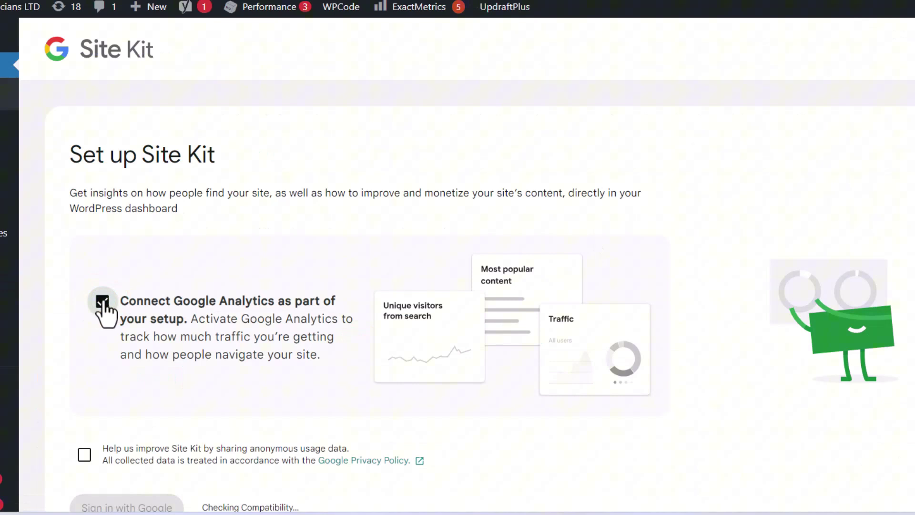
pyautogui.scroll(-3, 102, 310)
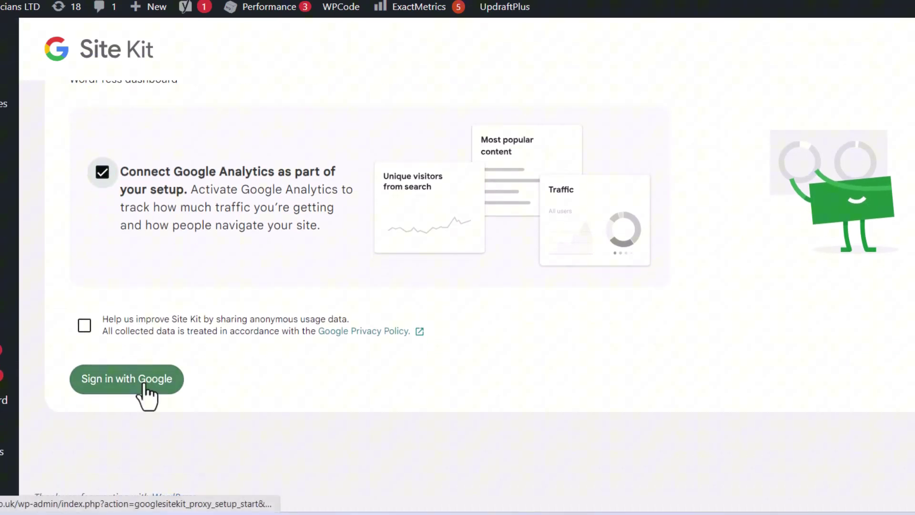
pyautogui.click(145, 389)
pyautogui.click(674, 334)
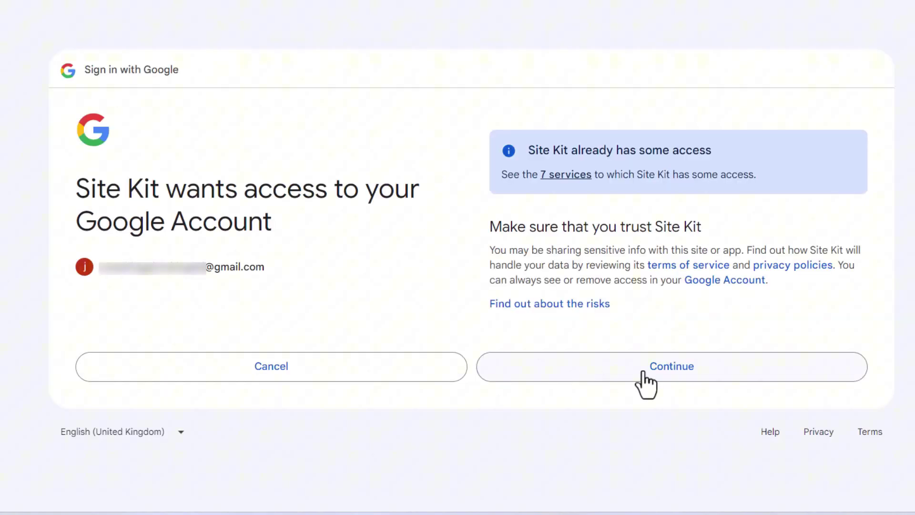
pyautogui.click(644, 376)
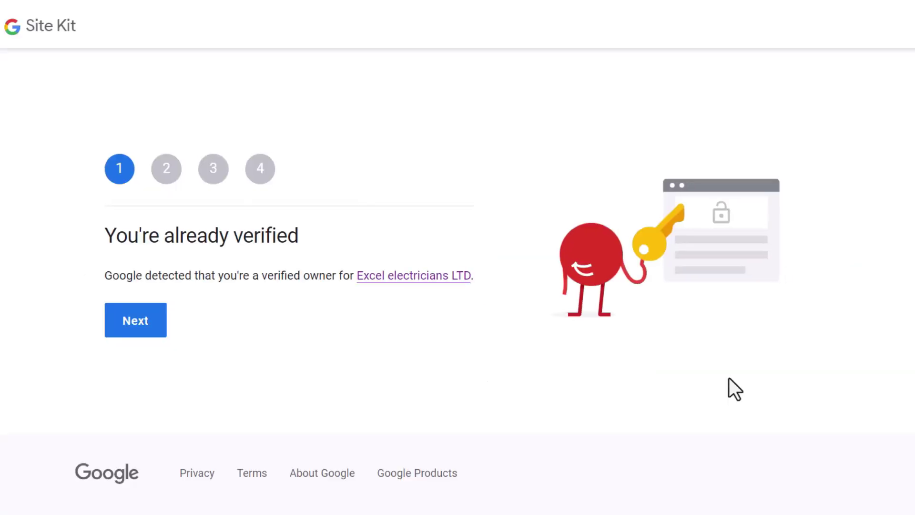
# Step past the ownership and Search Console screens, allow metrics, and complete the Site Kit Analytics connection.
pyautogui.click(137, 321)
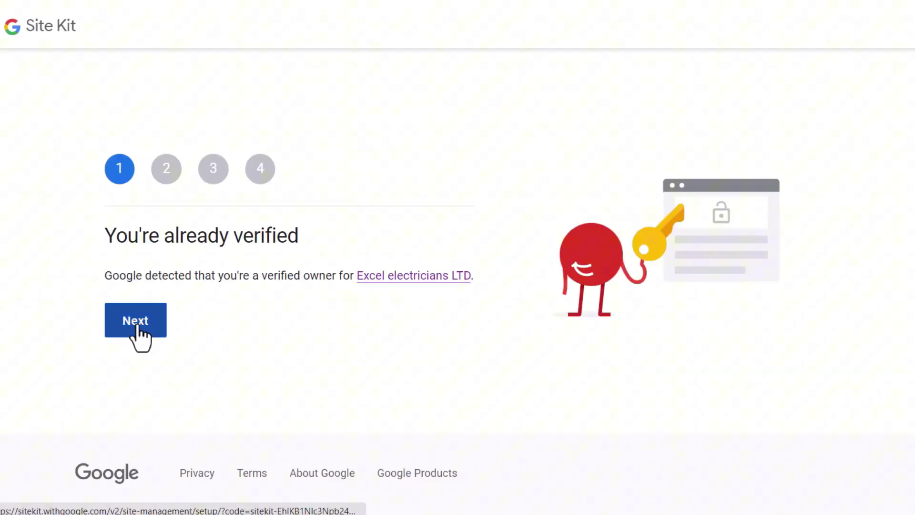
pyautogui.click(139, 337)
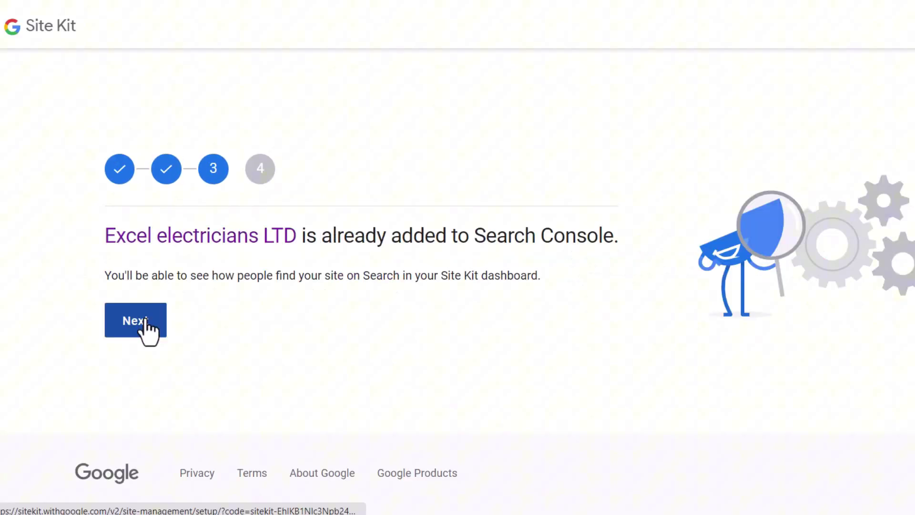
pyautogui.click(143, 318)
pyautogui.click(149, 332)
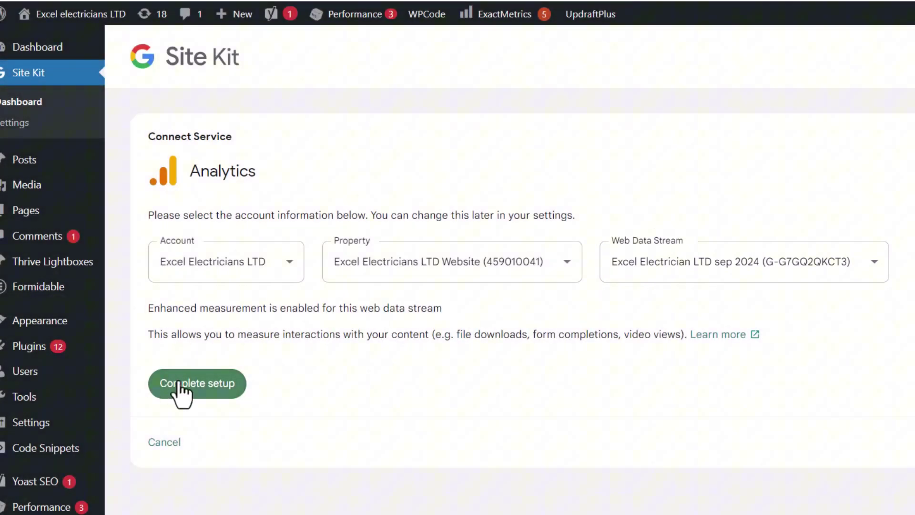
pyautogui.click(178, 381)
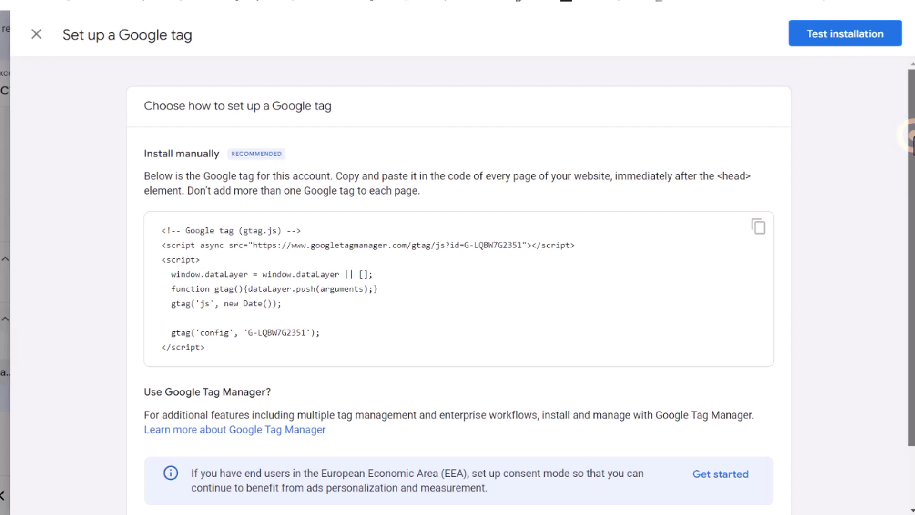
# Choose to install the Google tag with a CMS or website builder and browse the platform list.
pyautogui.scroll(-3, 521, 286)
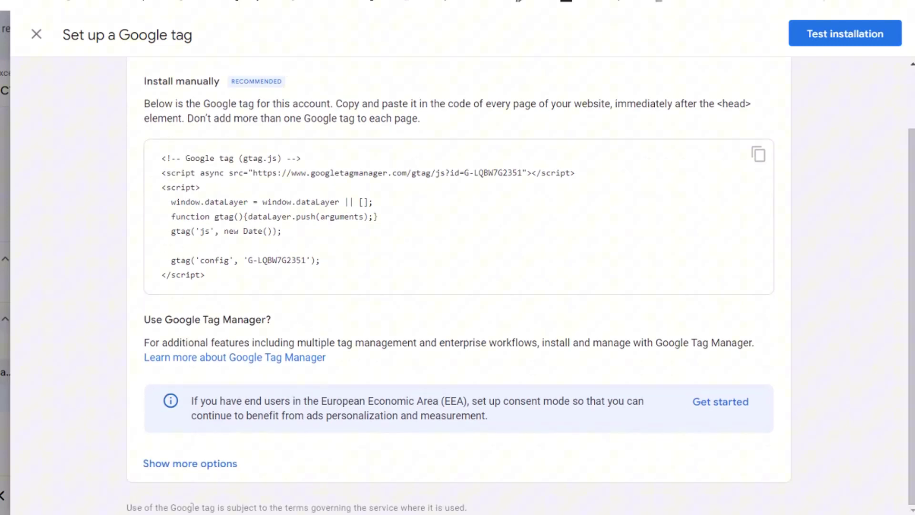
pyautogui.click(167, 464)
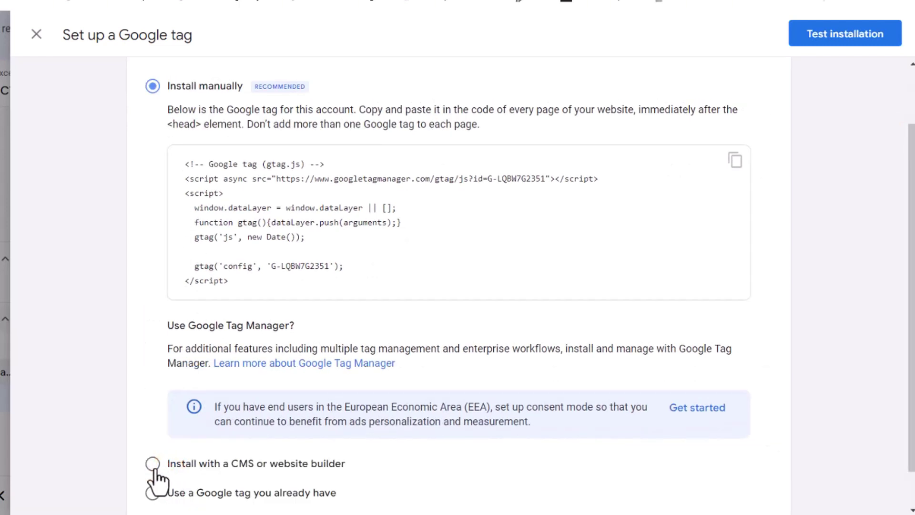
pyautogui.click(154, 466)
pyautogui.click(867, 33)
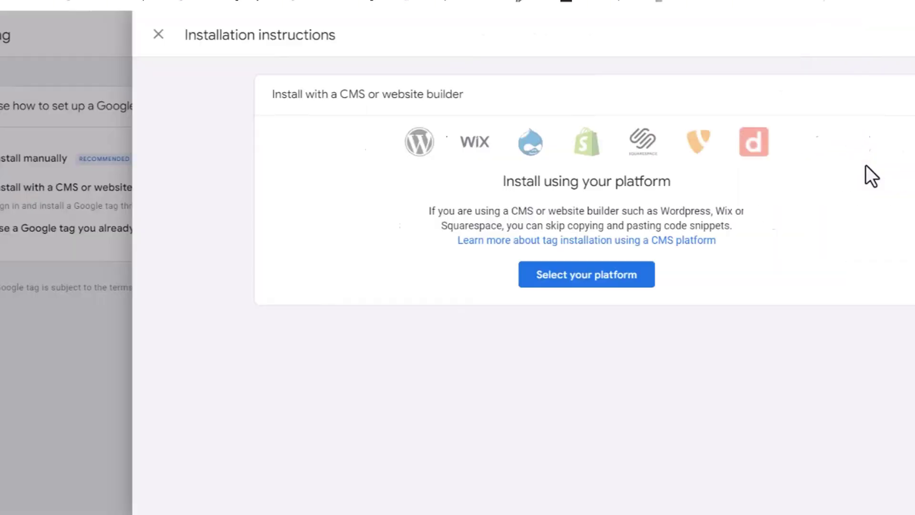
pyautogui.click(467, 281)
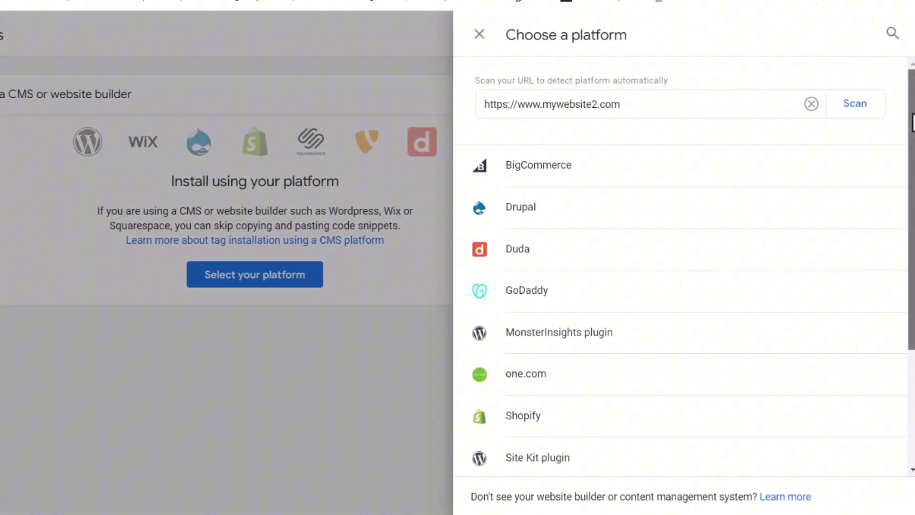
pyautogui.moveTo(912, 108); pyautogui.dragTo(913, 154)
pyautogui.scroll(-3, 913, 154)
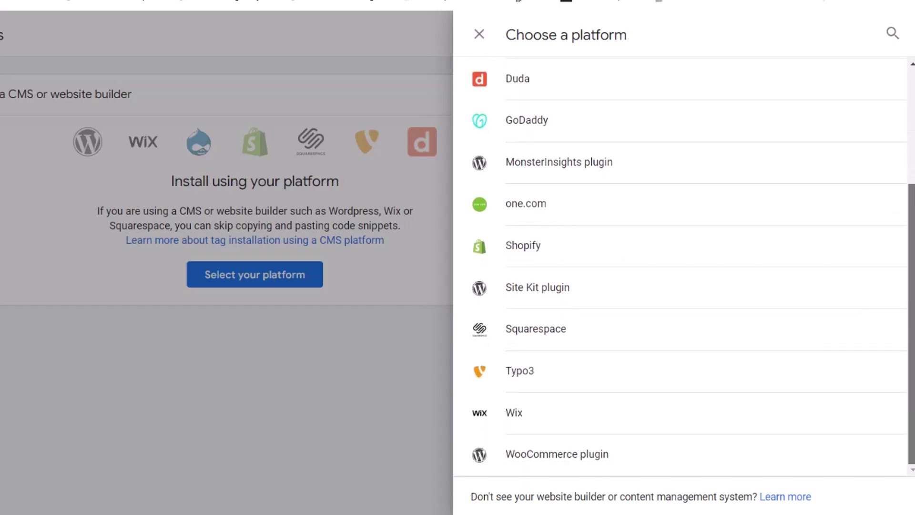
# Show the Wix installation instructions and copy the Google tag ID.
pyautogui.click(570, 414)
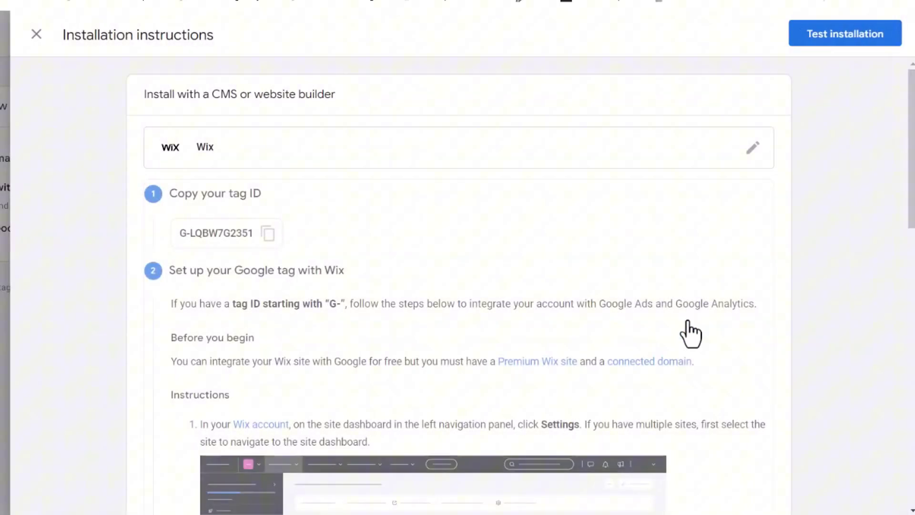
pyautogui.moveTo(912, 152)
pyautogui.mouseDown()
pyautogui.moveTo(912, 429)
pyautogui.moveTo(912, 149)
pyautogui.mouseUp()
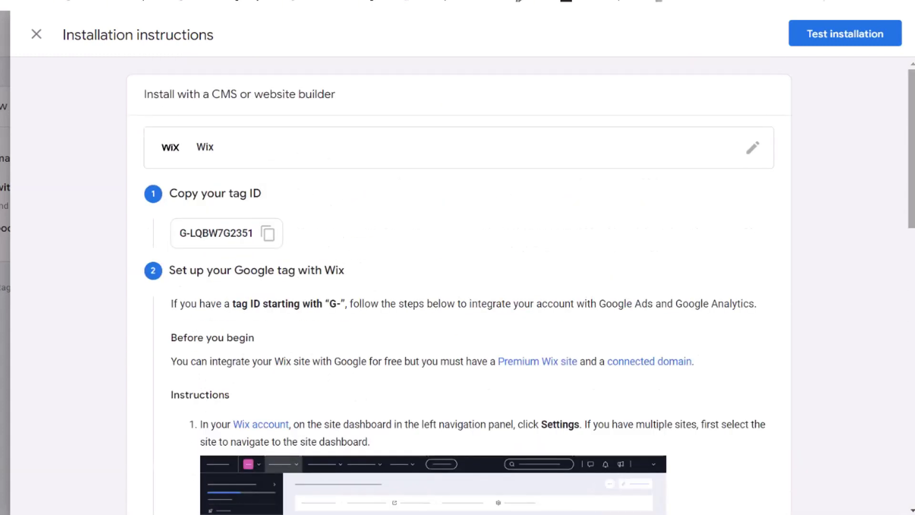
pyautogui.click(268, 234)
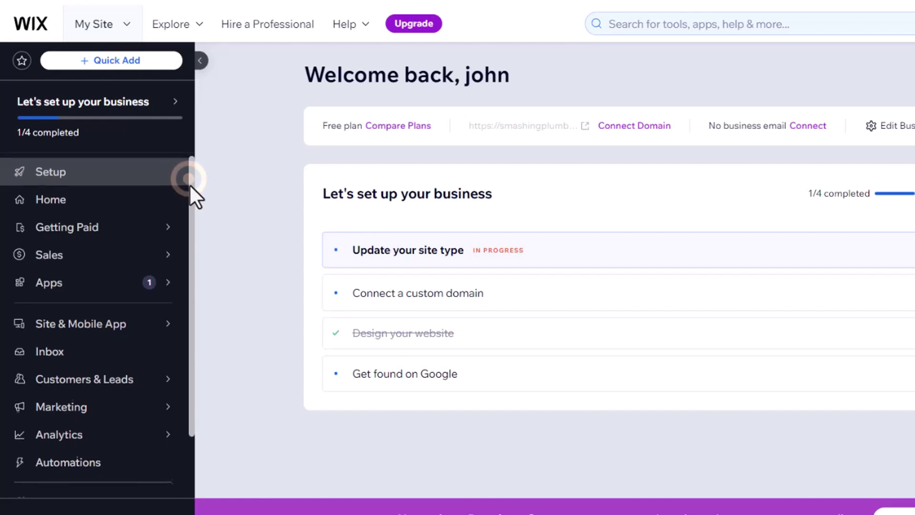
# In Wix Settings, go to Marketing Integrations and connect Google Analytics.
pyautogui.moveTo(190, 188); pyautogui.dragTo(190, 275)
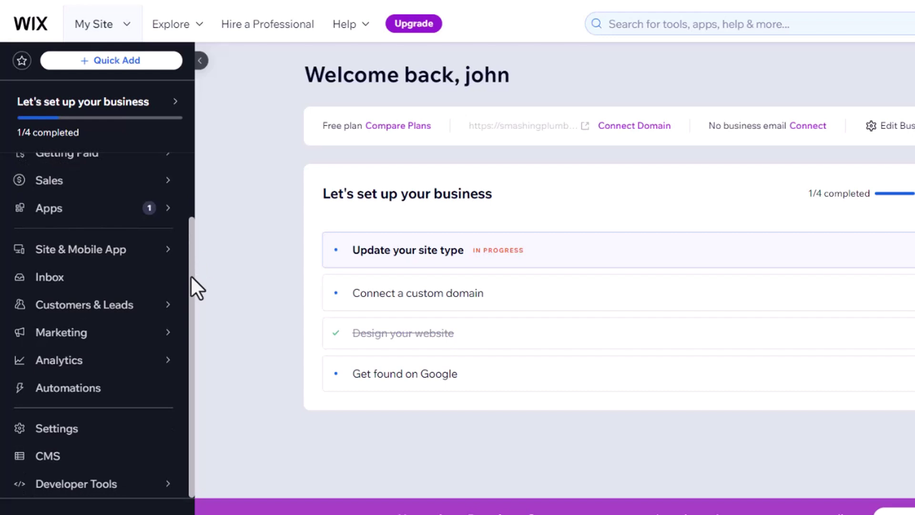
pyautogui.click(69, 431)
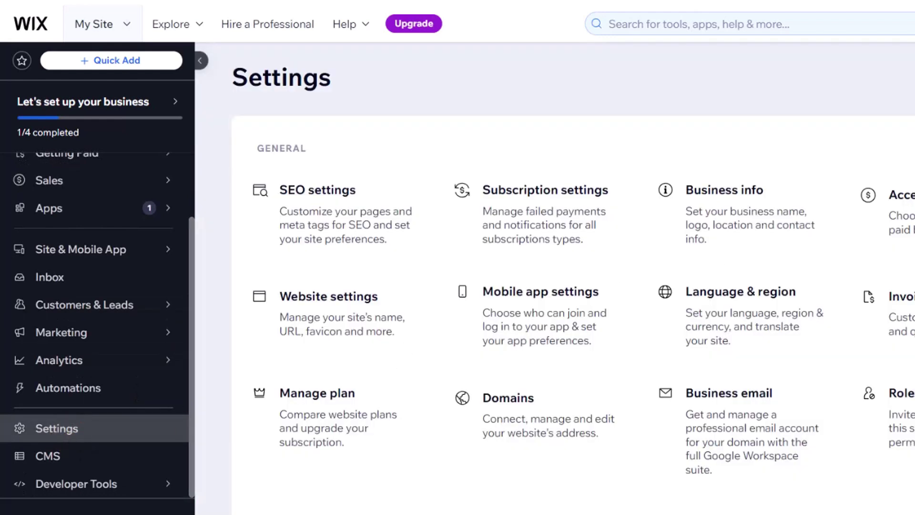
pyautogui.scroll(-10, 572, 286)
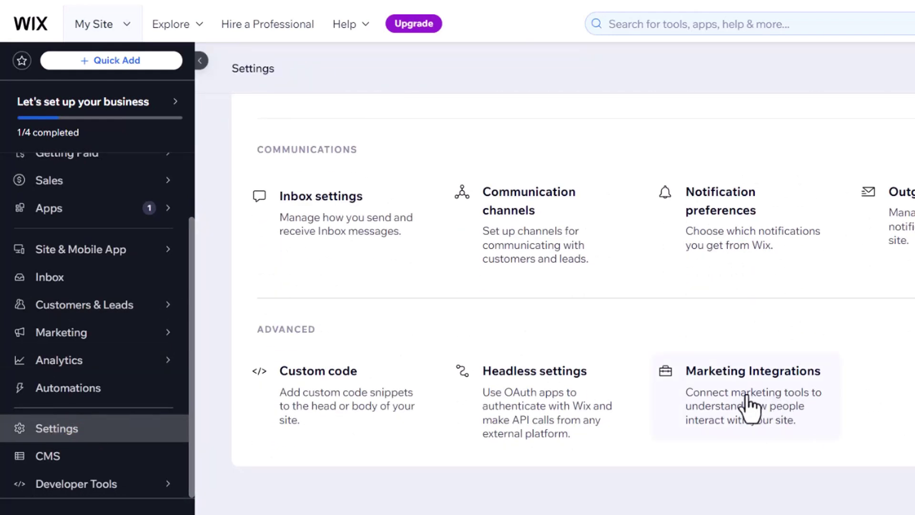
pyautogui.click(751, 403)
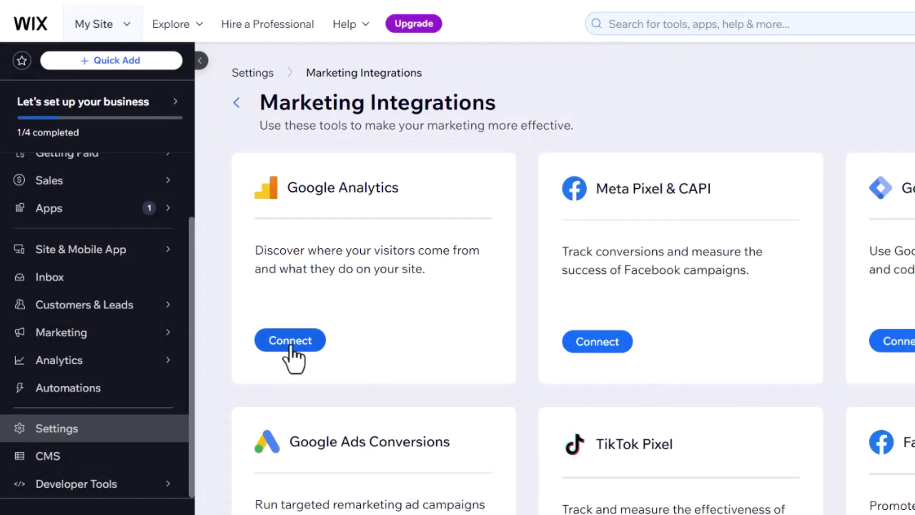
pyautogui.click(290, 340)
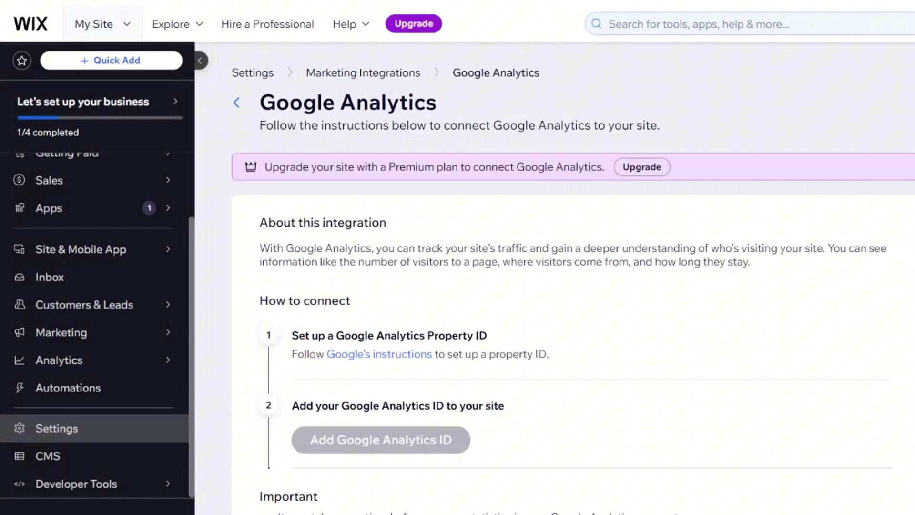
pyautogui.scroll(-3, 572, 286)
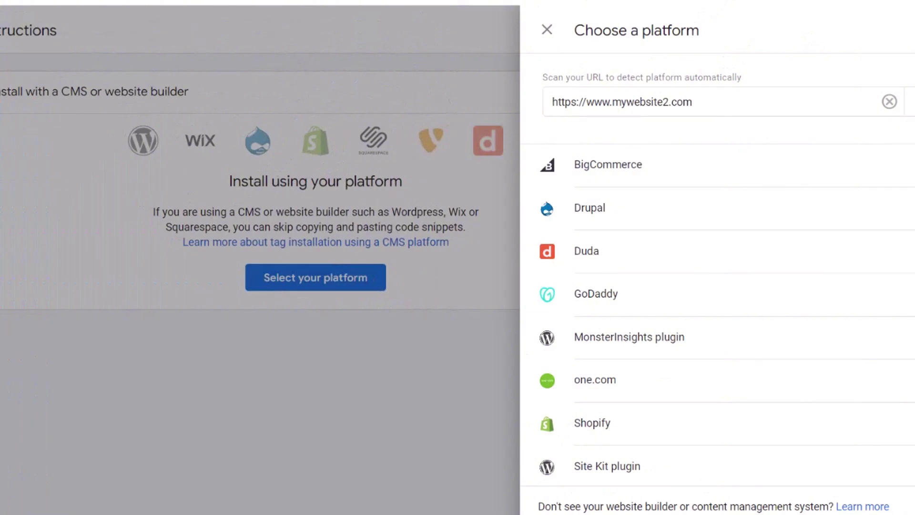
# Pick Shopify from the platform list and scroll to its manual Google tag setup steps.
pyautogui.scroll(-4, 717, 286)
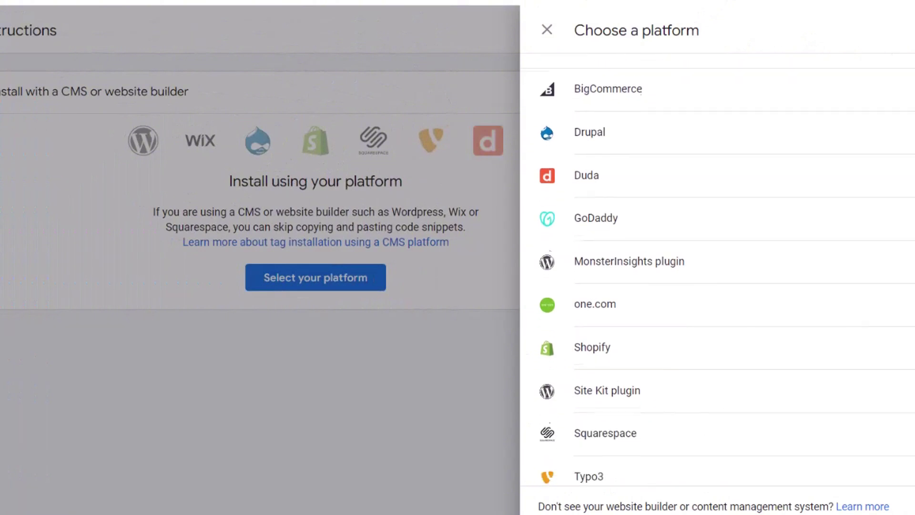
pyautogui.click(653, 253)
pyautogui.scroll(-10, 524, 286)
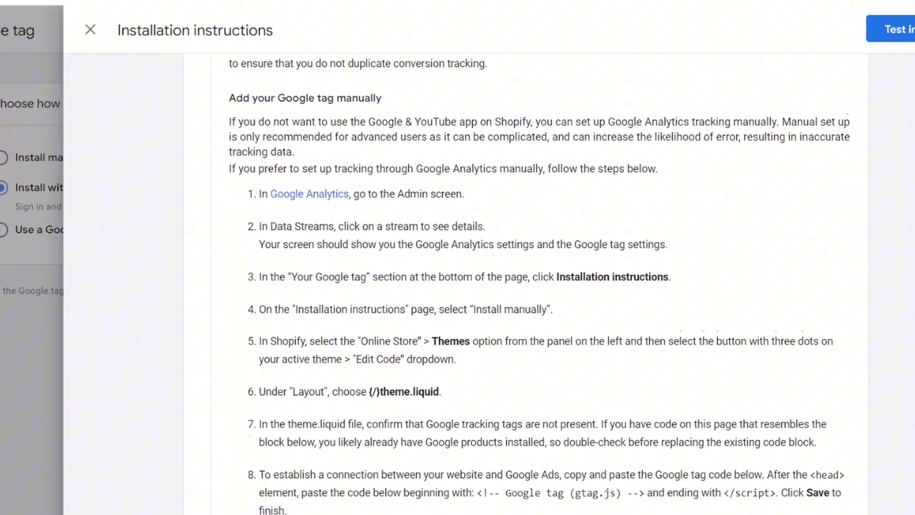